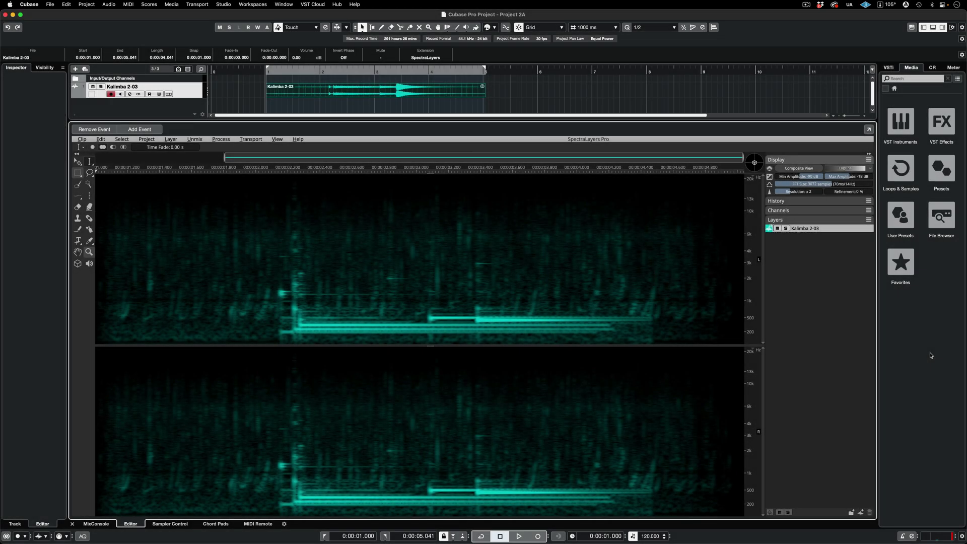
# Play the Kalimba 2-03 clip and non-destructively unmix it into Tonal, Transient and Noise components.
pyautogui.press('space')
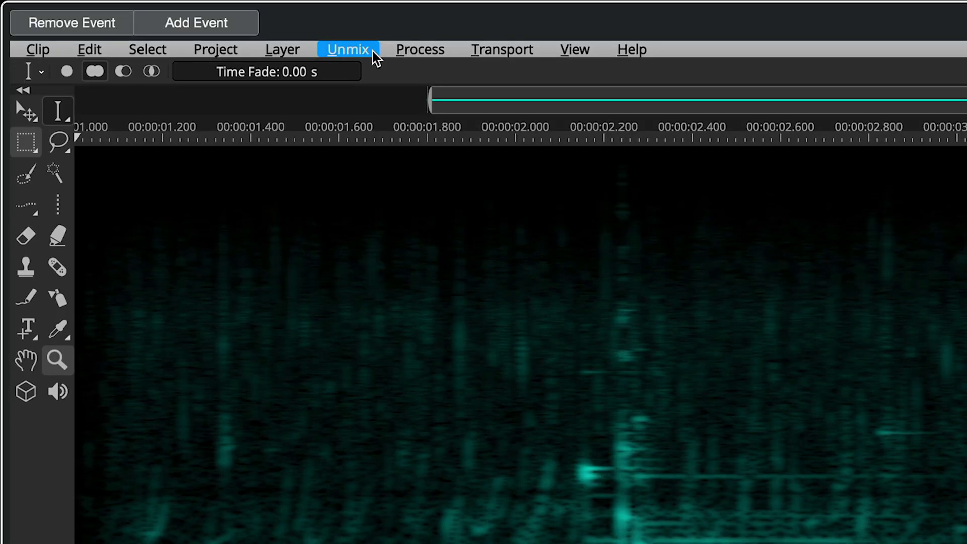
pyautogui.click(373, 50)
pyautogui.click(430, 188)
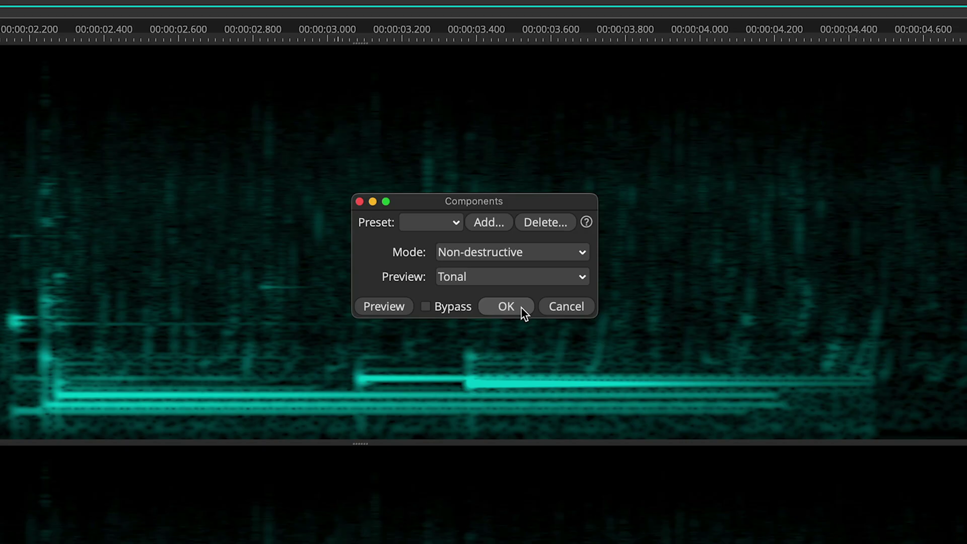
pyautogui.click(518, 307)
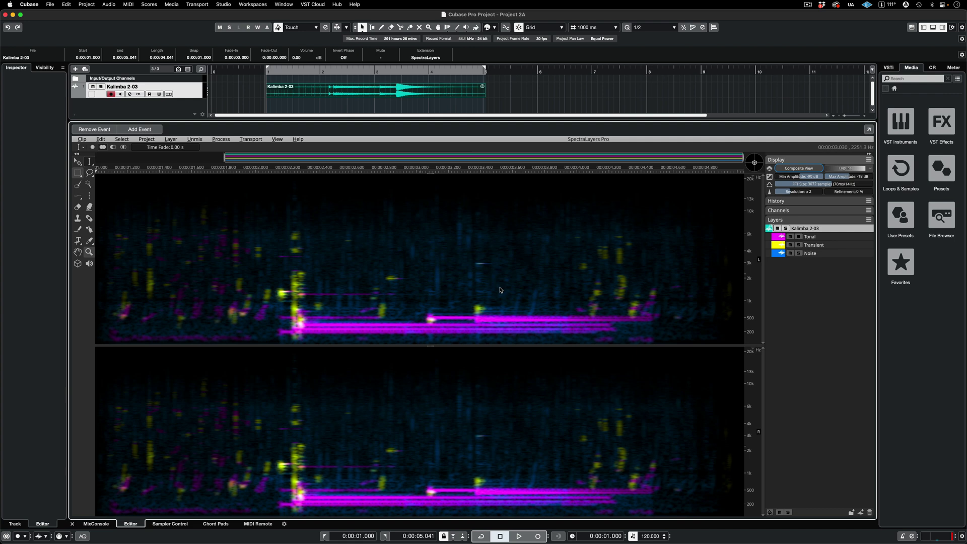
# Solo the Tonal, Transient and Noise layers in turn to audition each one alone.
pyautogui.click(799, 236)
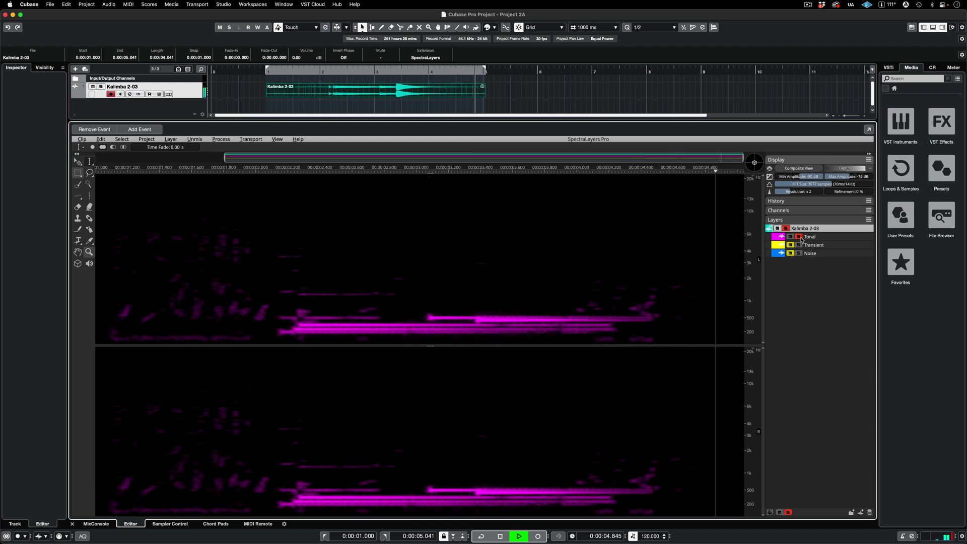
pyautogui.click(799, 246)
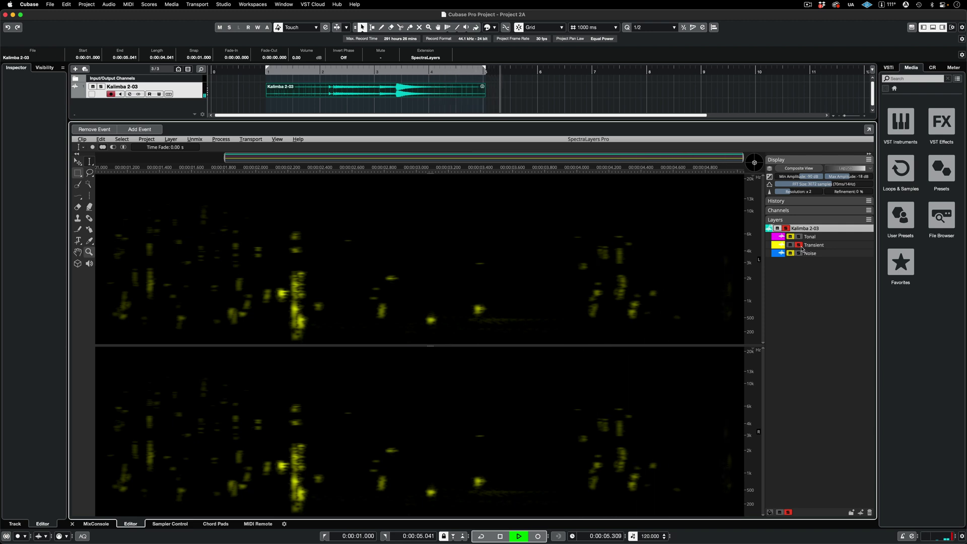
pyautogui.click(800, 254)
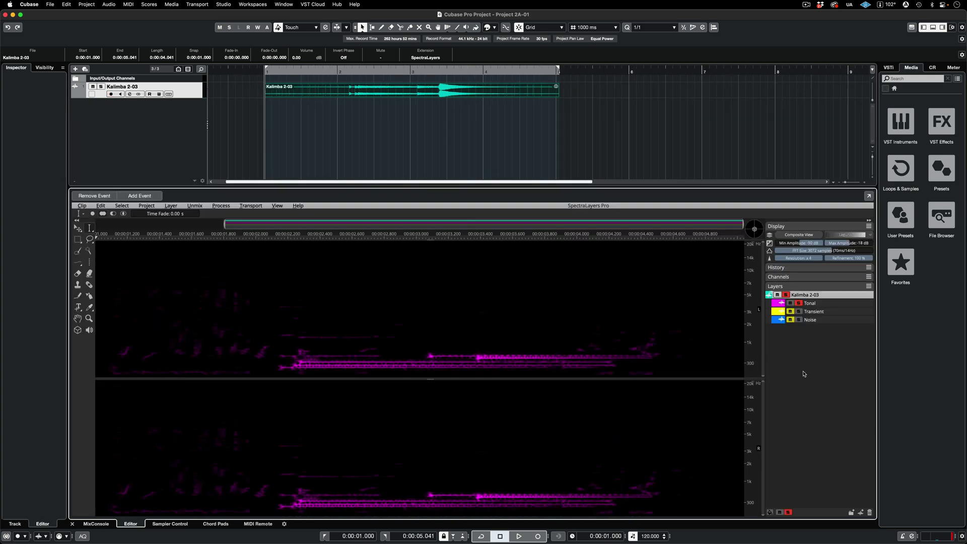
# Box the low kalimba notes (about 2.0–4.7 s near 300 Hz) in both channels and preview them.
pyautogui.press('space')
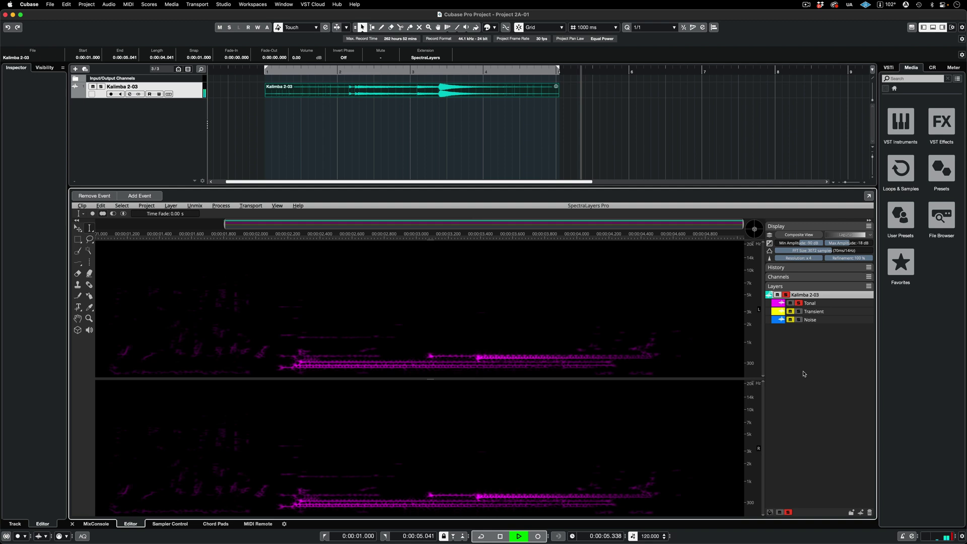
pyautogui.press('space')
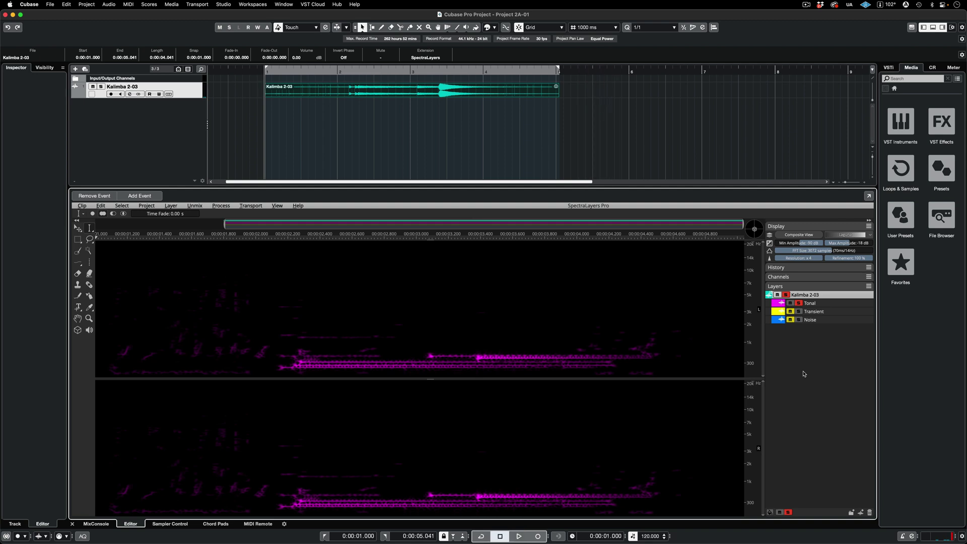
pyautogui.moveTo(278, 241); pyautogui.dragTo(653, 370)
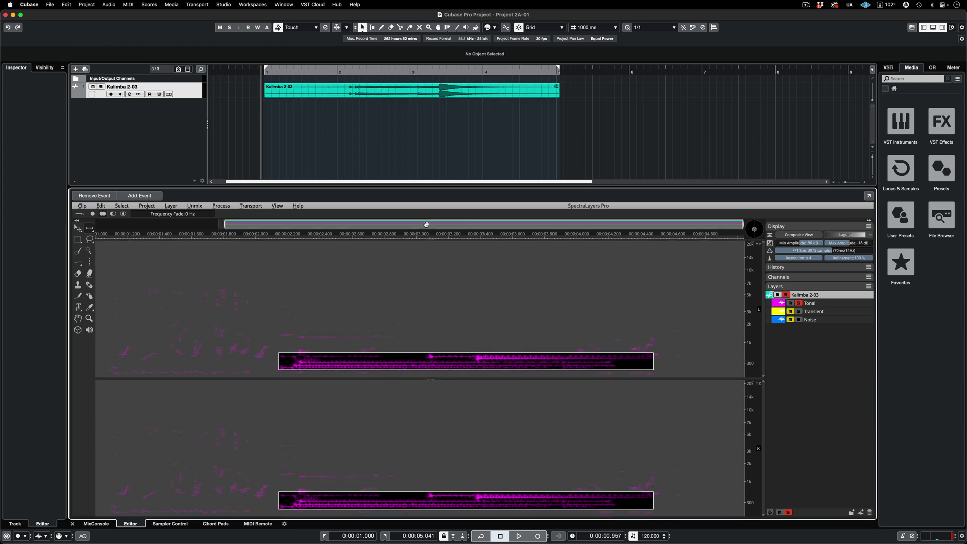
pyautogui.press('space')
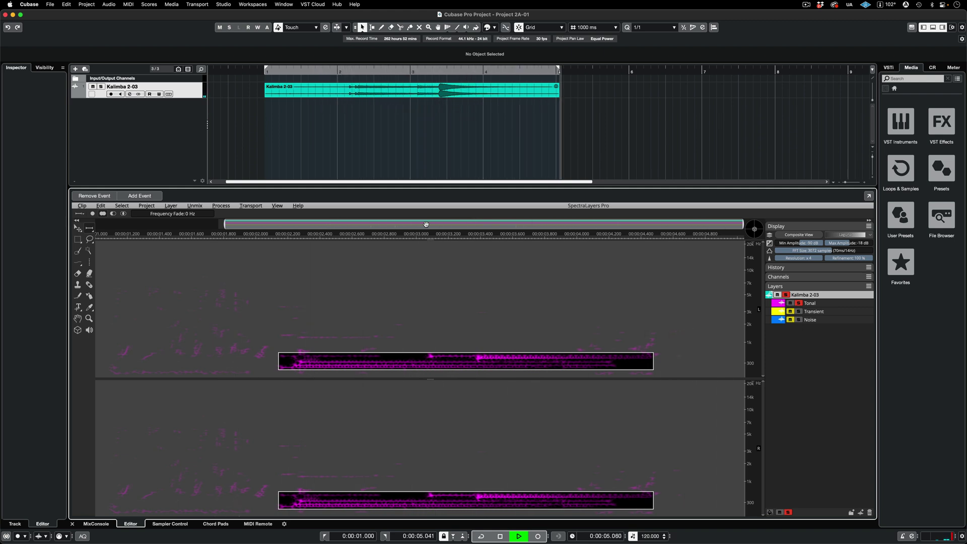
pyautogui.press('space')
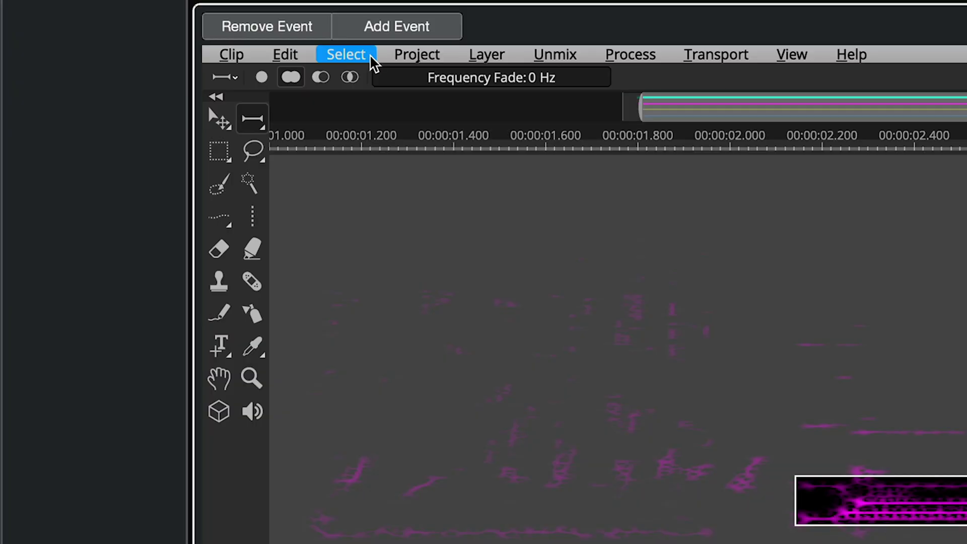
# Save the tonal region as selection 'Clean Kalimba', deselect it, and play the Tonal layer.
pyautogui.click(130, 207)
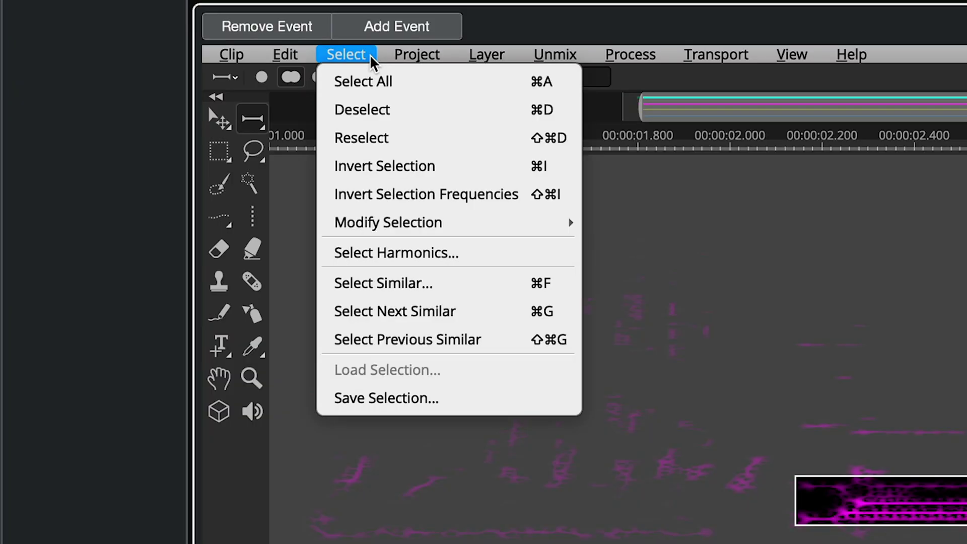
pyautogui.click(449, 399)
pyautogui.write('Clean ')
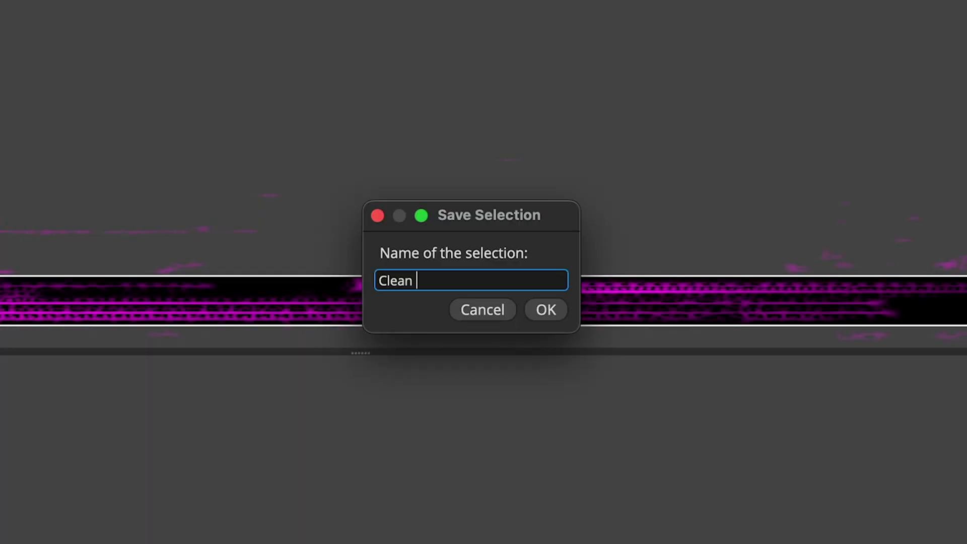
pyautogui.write('Kalimba')
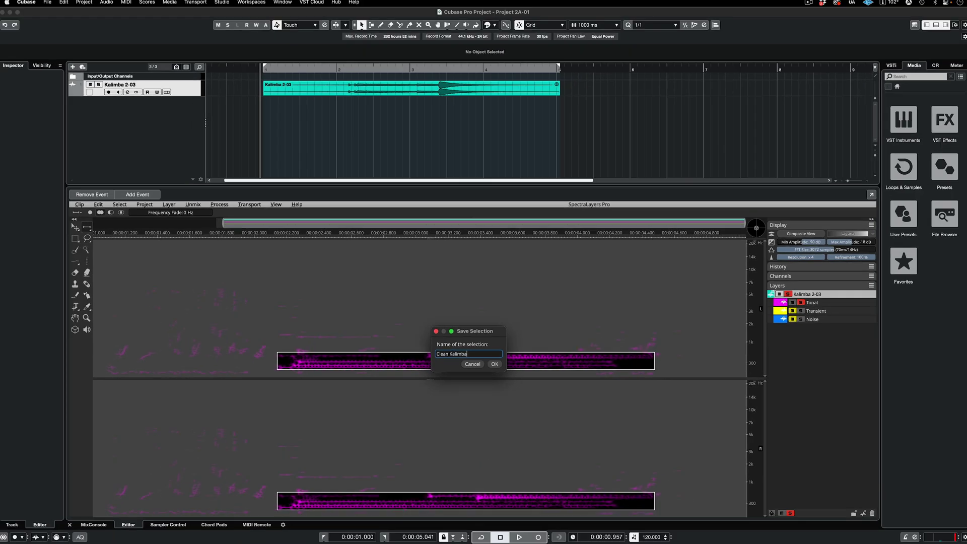
pyautogui.press('Return')
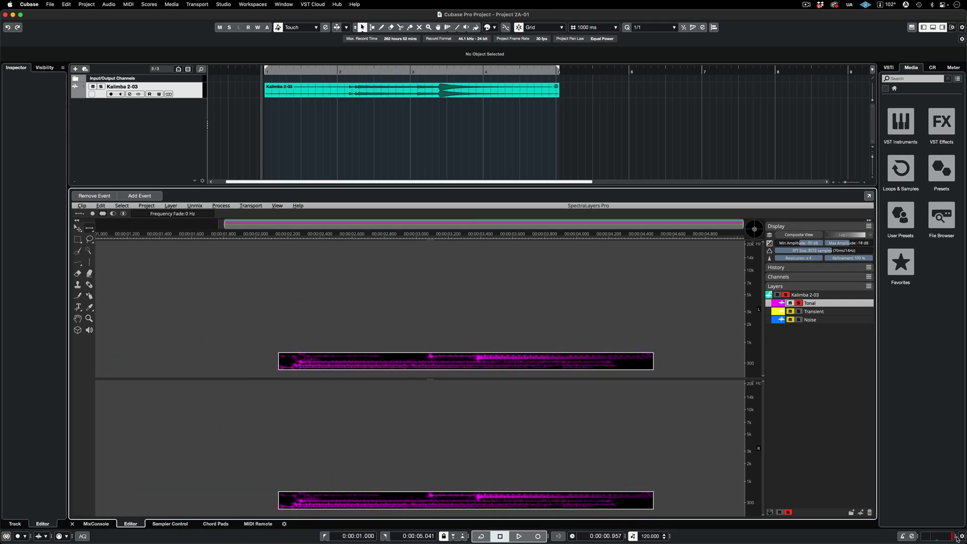
pyautogui.press('super+d')
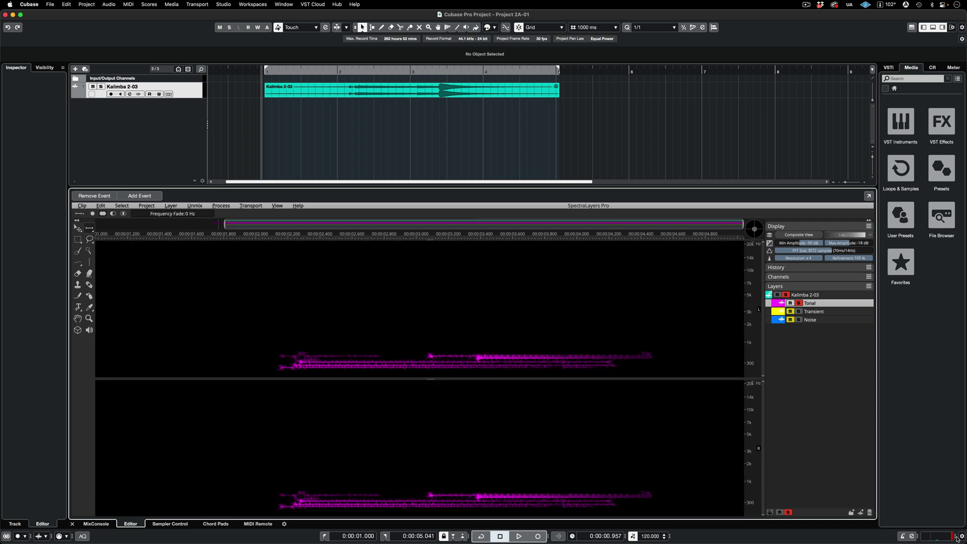
pyautogui.press('space')
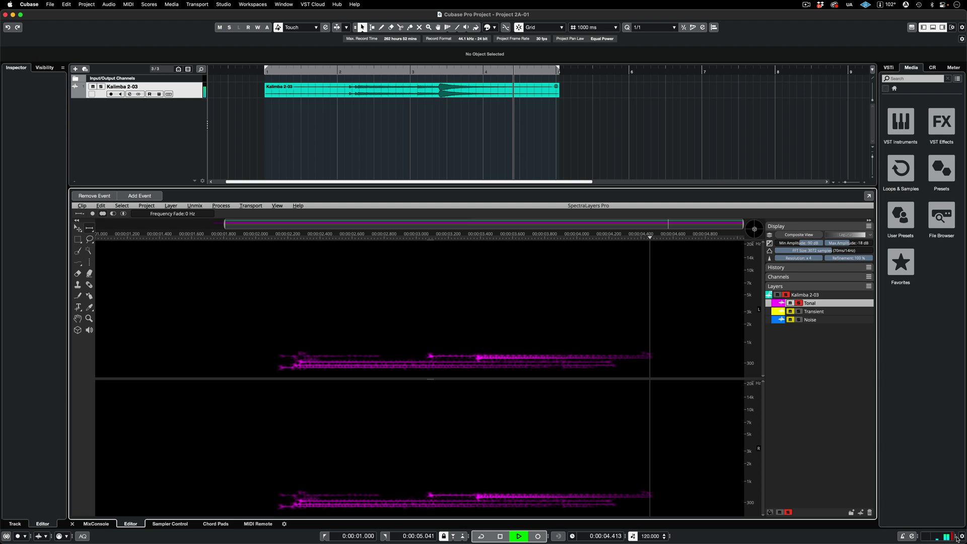
# On the Transient layer, keep only the hit near 2.1 s, erase the rest, and play it.
pyautogui.press('space')
pyautogui.click(831, 312)
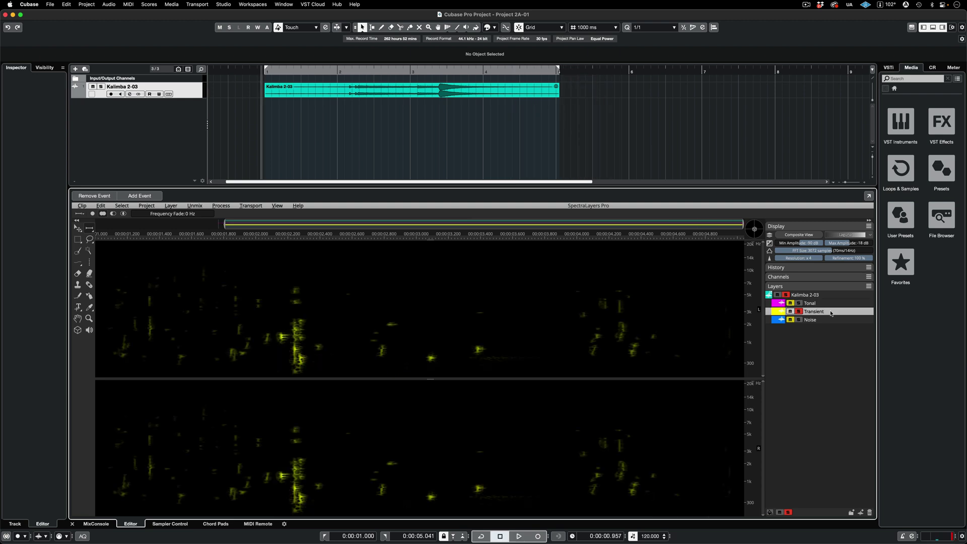
pyautogui.press('space')
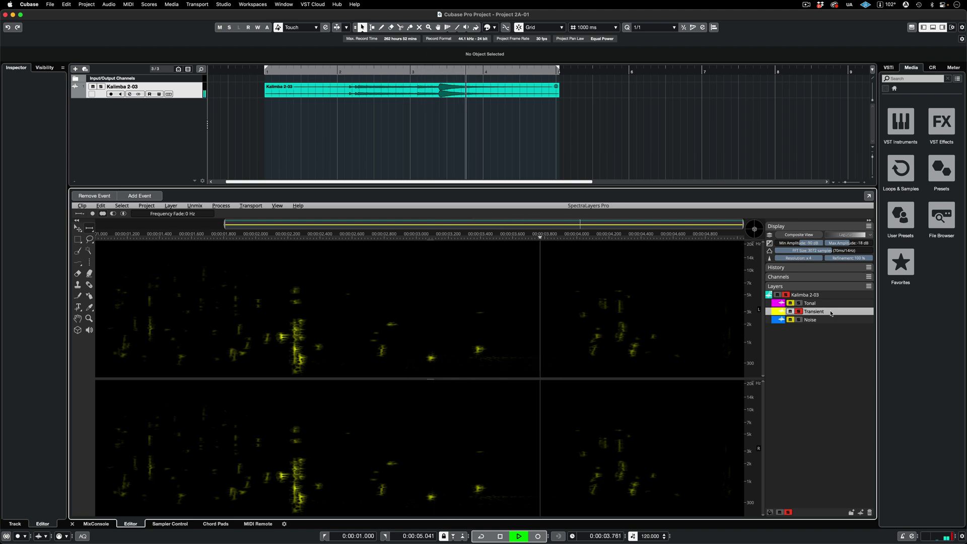
pyautogui.press('space')
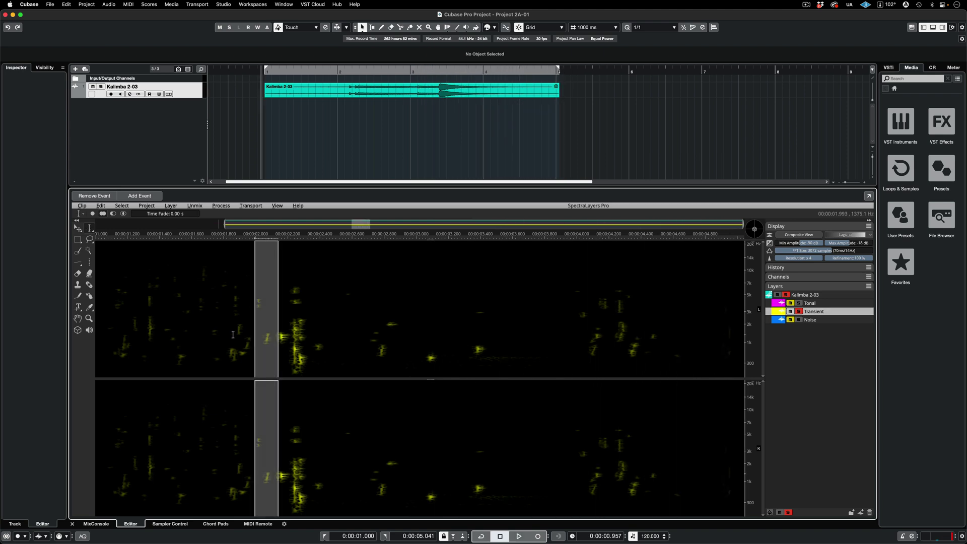
pyautogui.moveTo(293, 312); pyautogui.dragTo(294, 366)
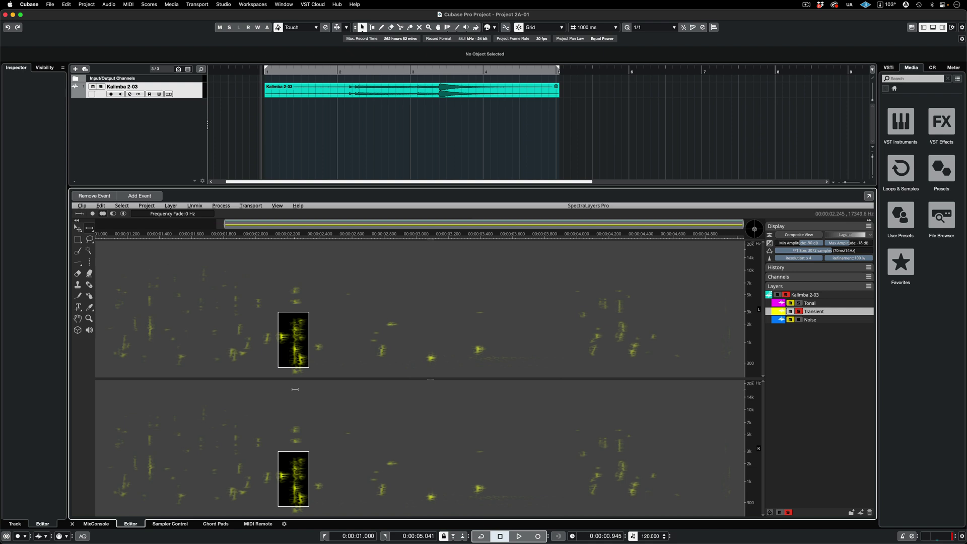
pyautogui.press('Escape')
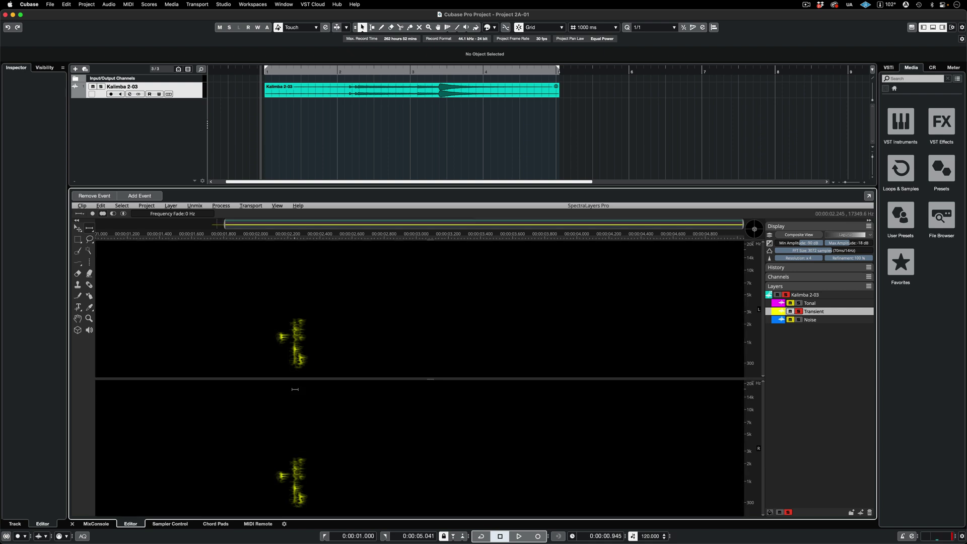
pyautogui.press('space')
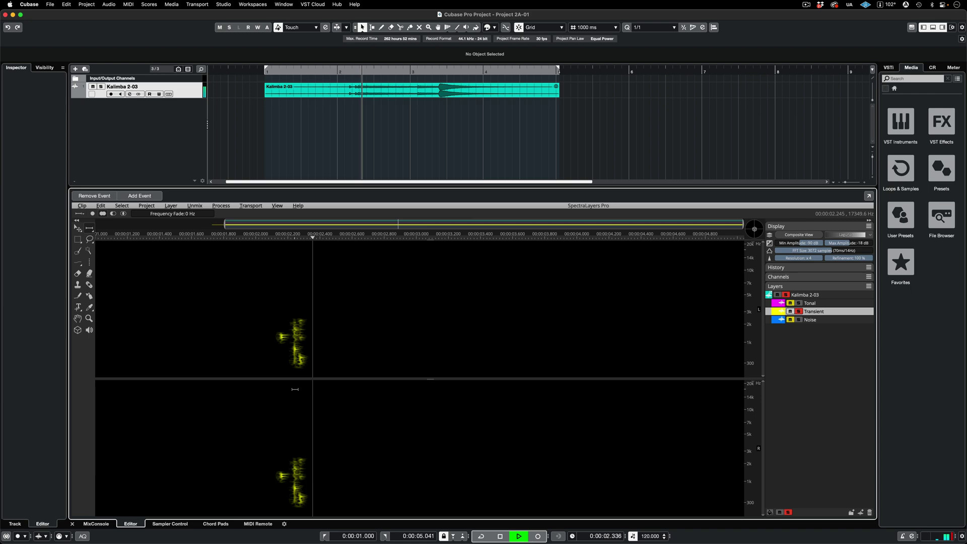
# Solo Tonal, Merge Up the Transient layer into it, and play the merged result.
pyautogui.click(799, 303)
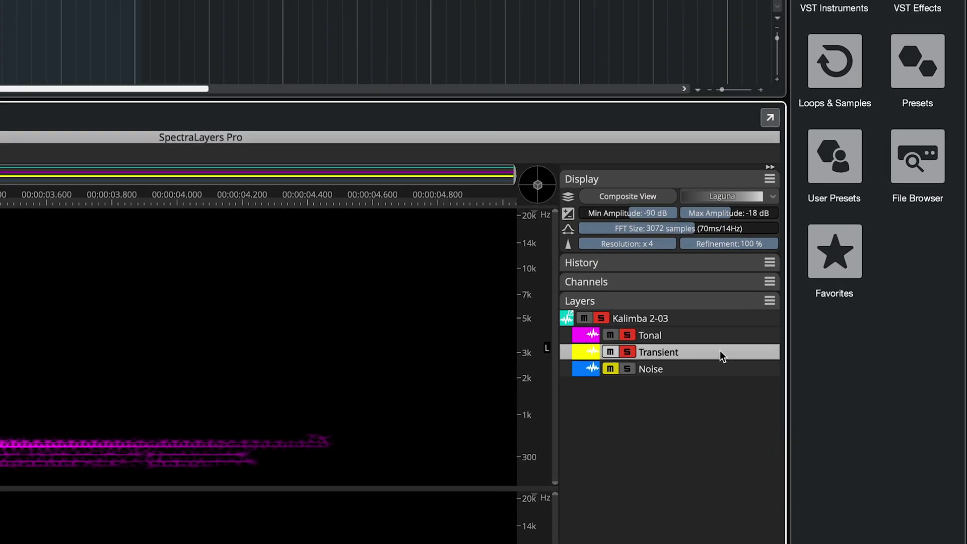
pyautogui.rightClick(721, 352)
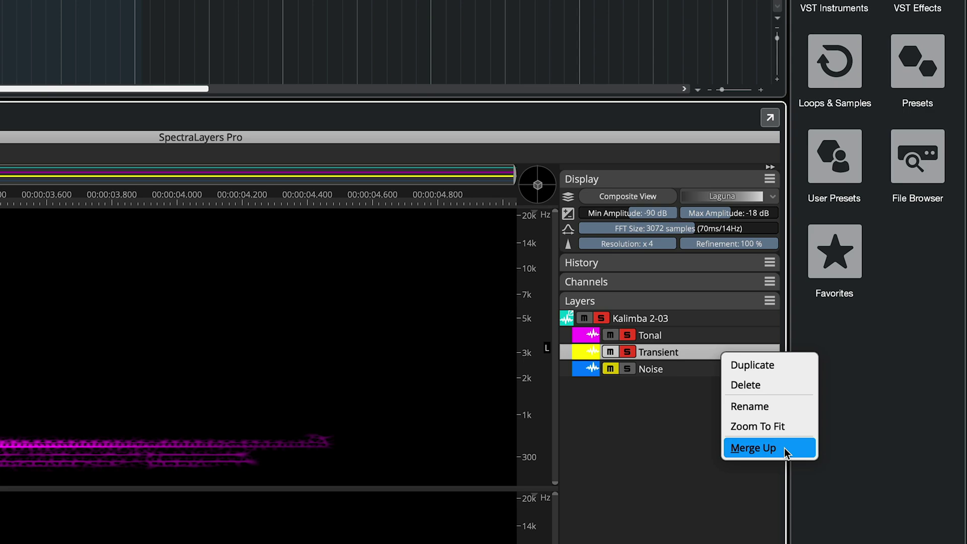
pyautogui.click(784, 448)
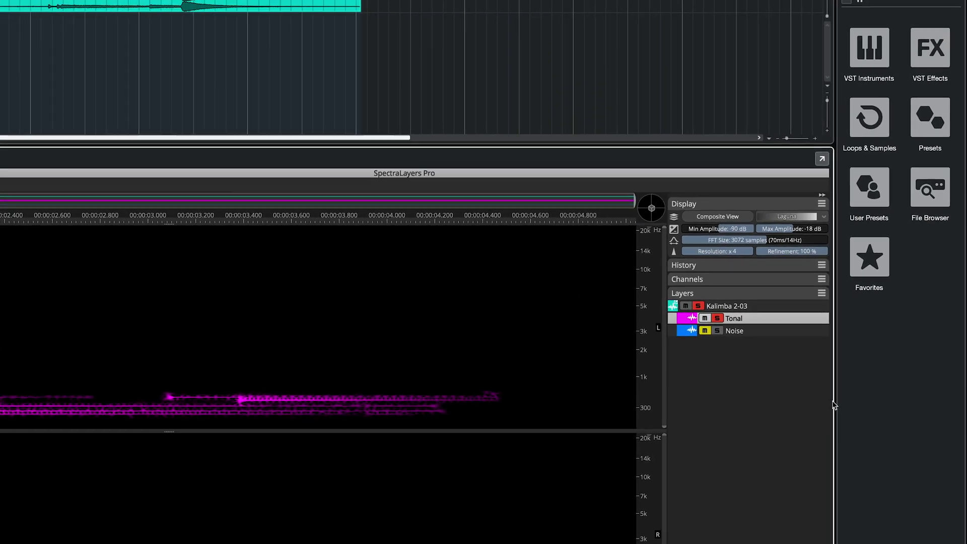
pyautogui.press('space')
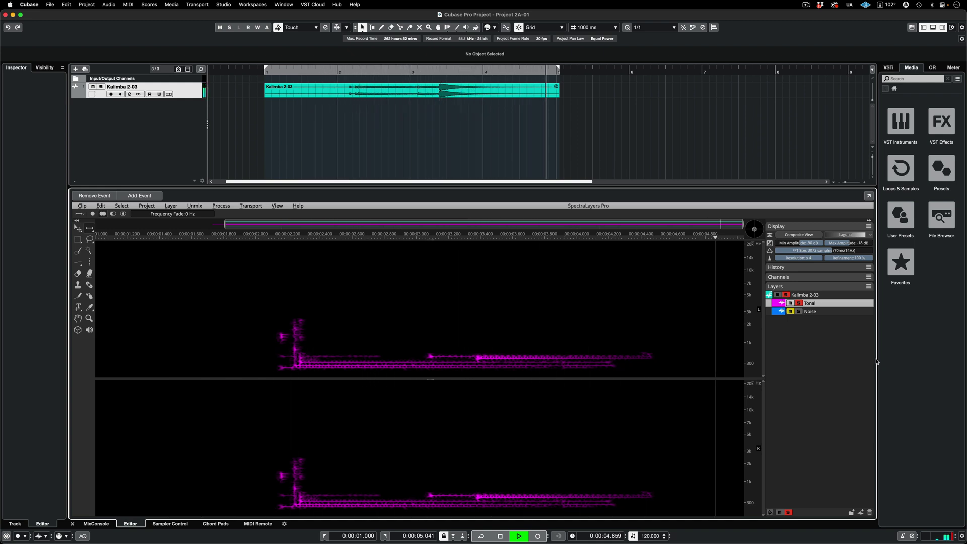
# Drag the Tonal layer into Cubase as a new audio track, then bring up its event options.
pyautogui.press('space')
pyautogui.moveTo(829, 305); pyautogui.dragTo(309, 116)
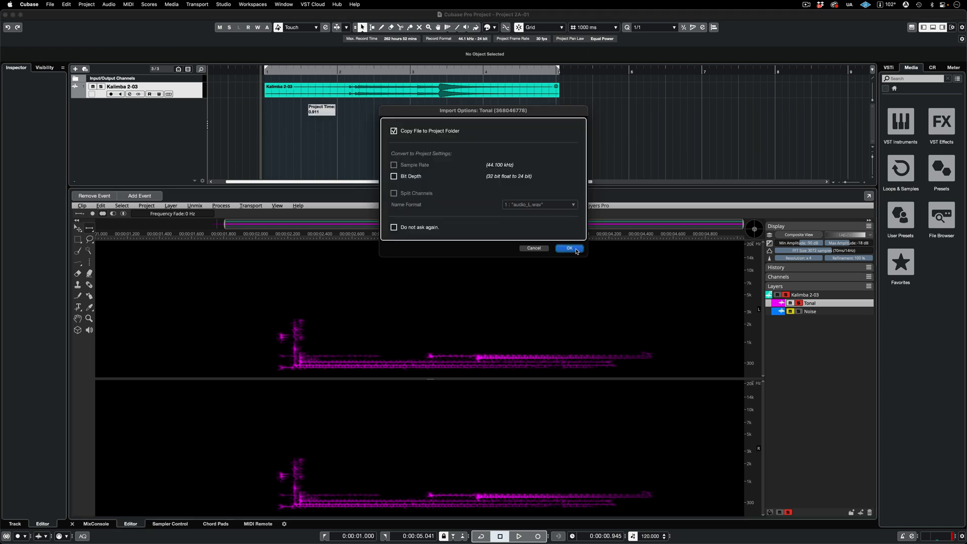
pyautogui.click(569, 248)
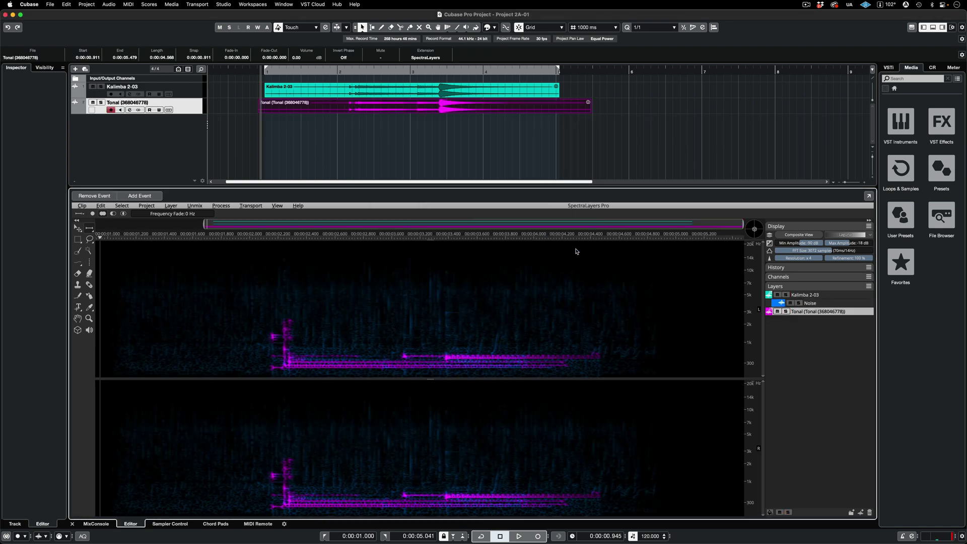
pyautogui.rightClick(321, 92)
pyautogui.moveTo(352, 123)
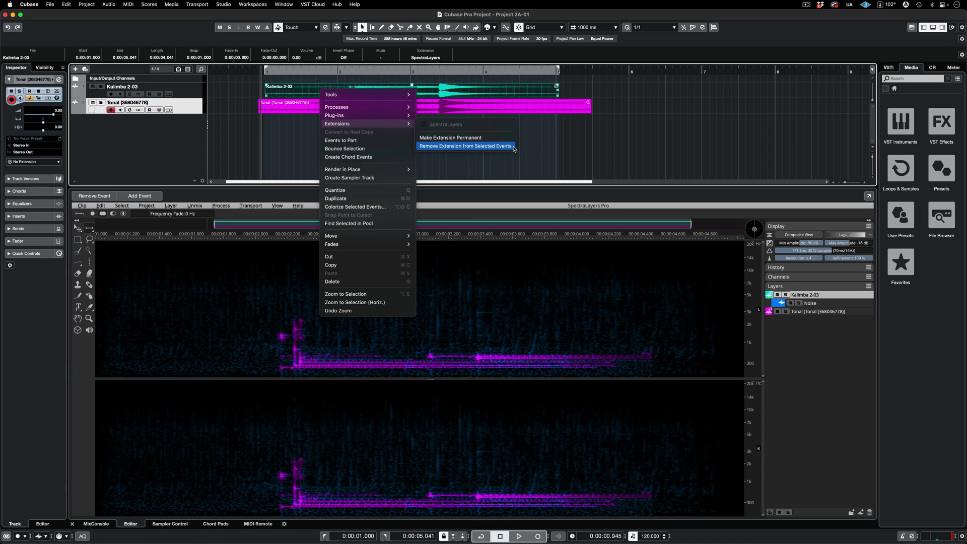
# Remove the SpectraLayers extension from the events, then play with Kalimba muted and Tonal soloed.
pyautogui.click(514, 147)
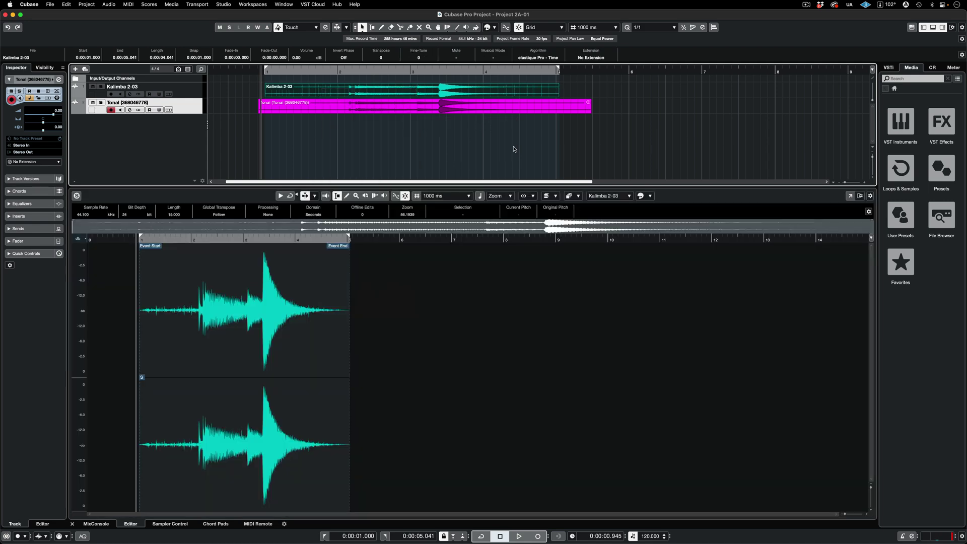
pyautogui.press('space')
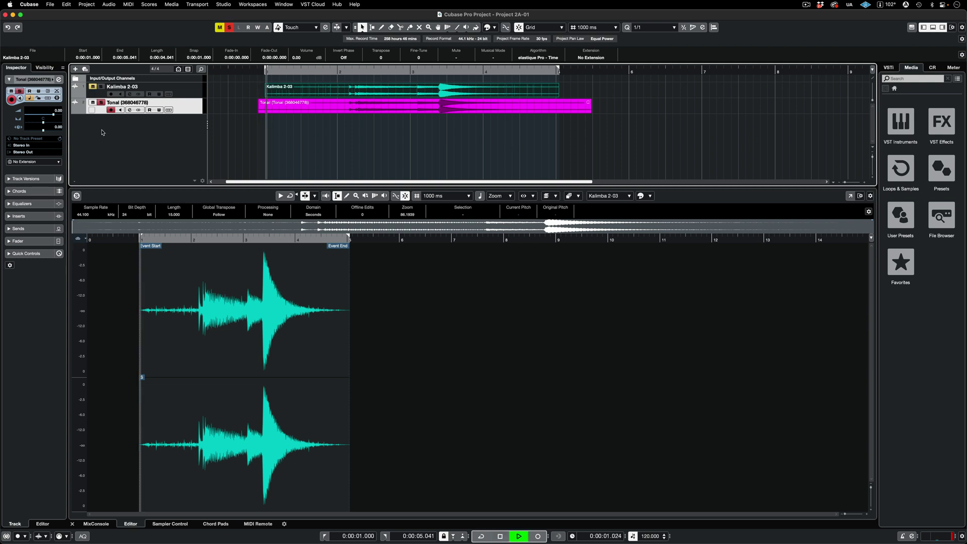
pyautogui.click(93, 87)
pyautogui.click(100, 102)
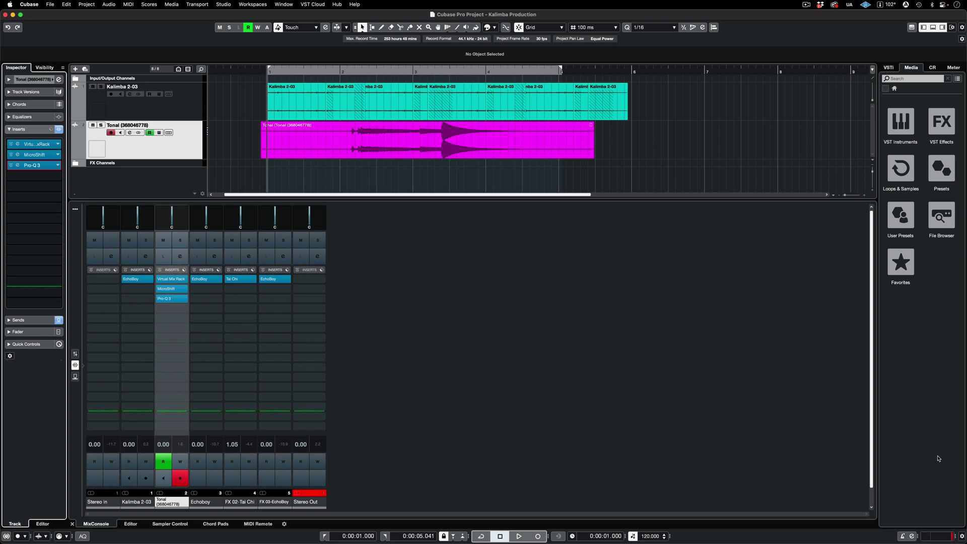
pyautogui.press('space')
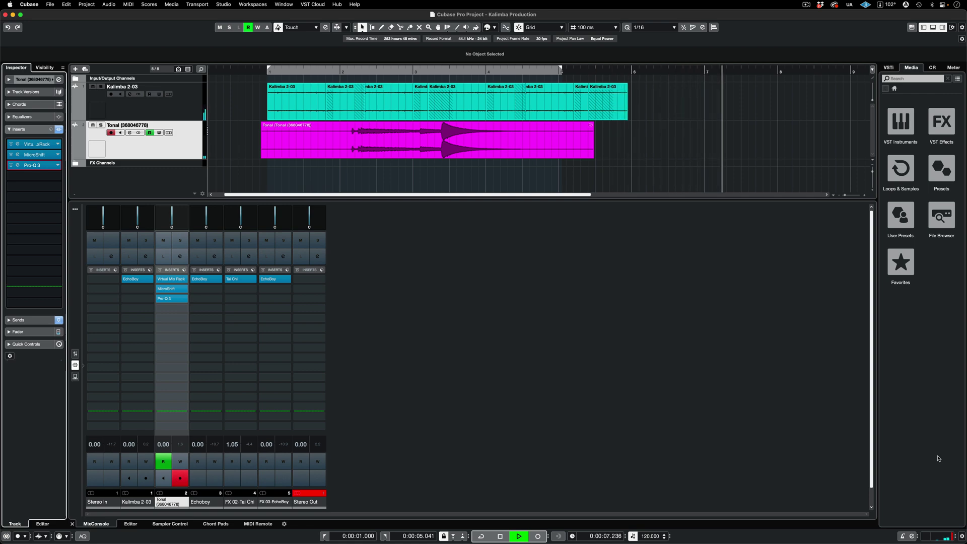
pyautogui.press('space')
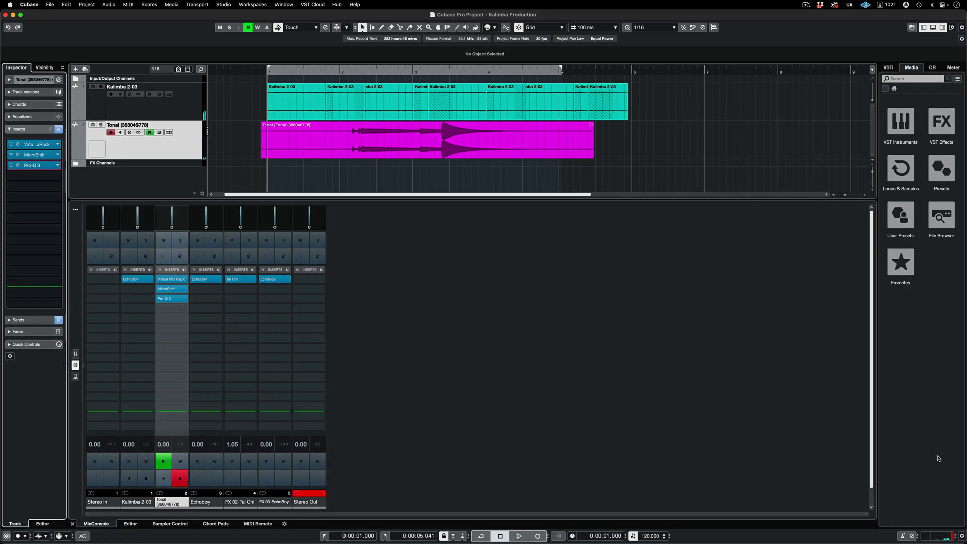